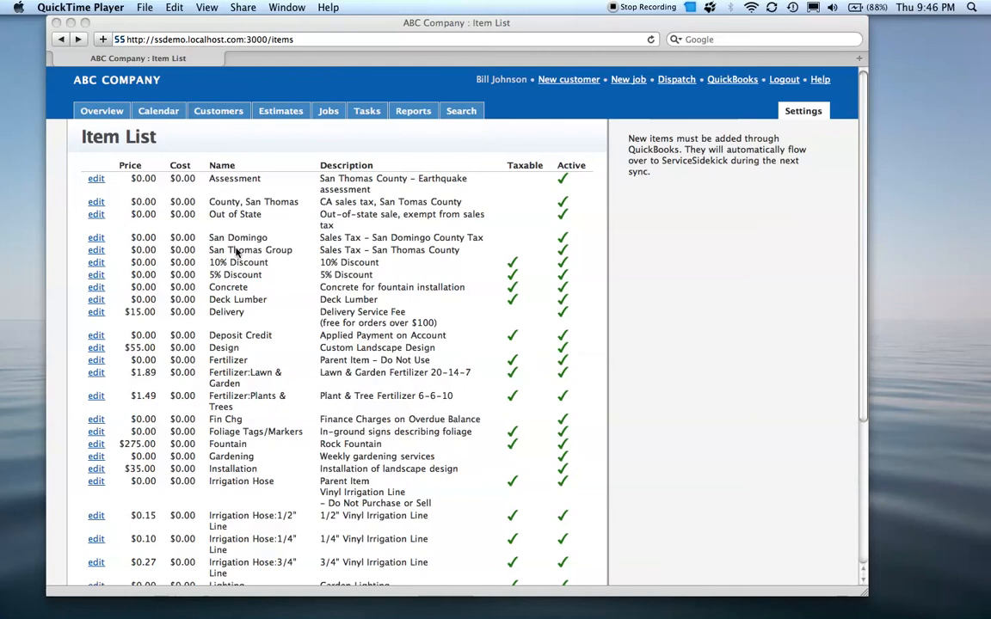
# Set the Fountain item's cost to 100 and save the update.
pyautogui.click(77, 140)
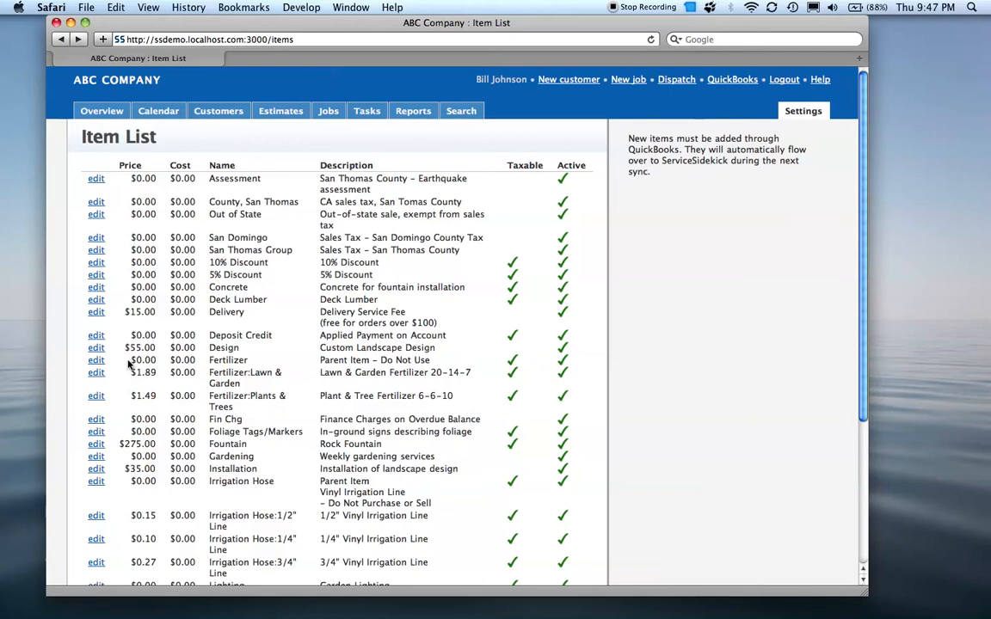
pyautogui.click(96, 445)
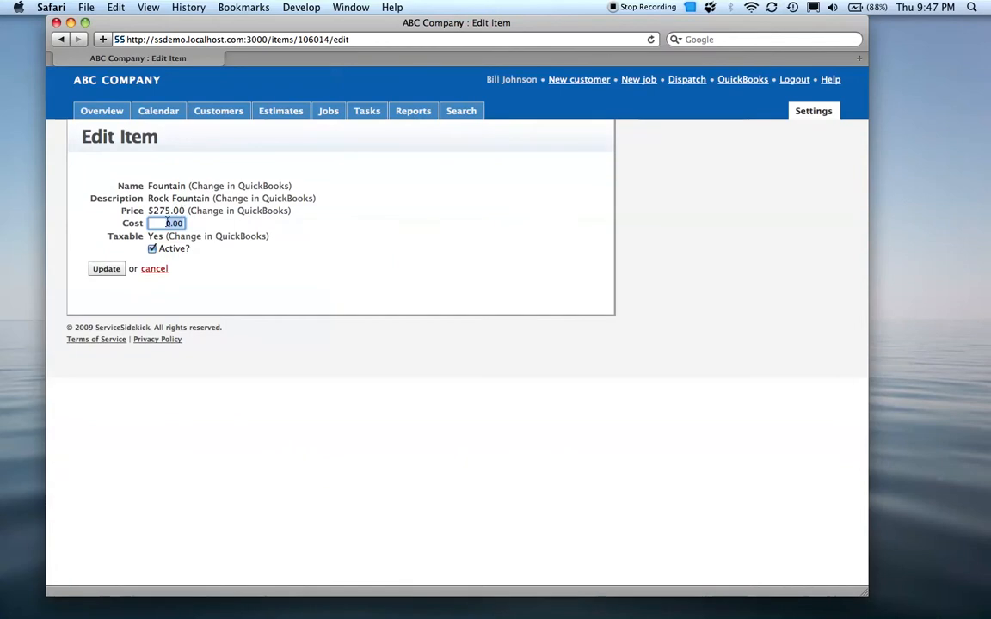
pyautogui.write('100')
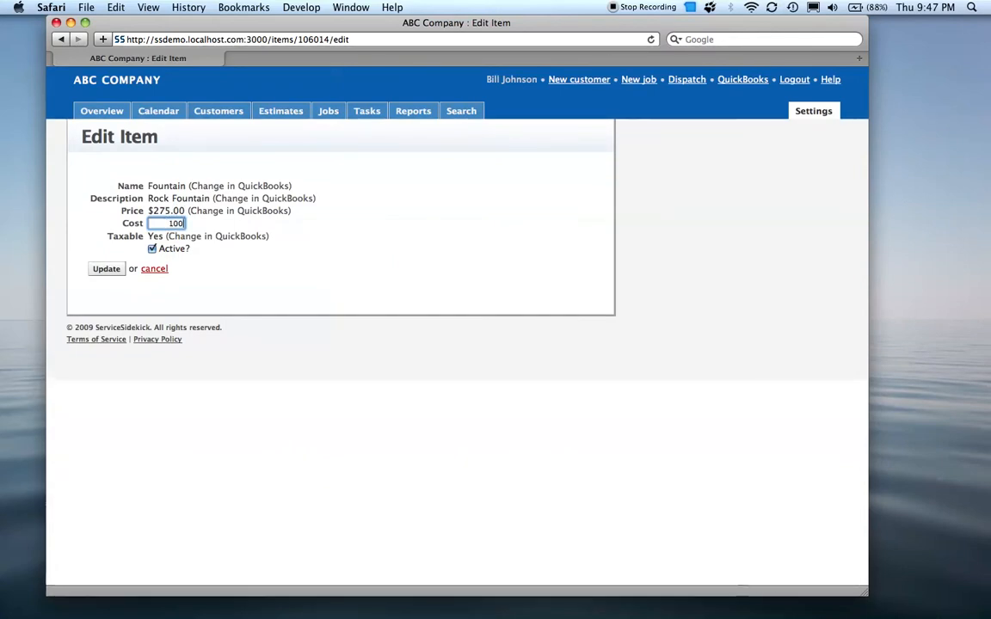
pyautogui.click(108, 270)
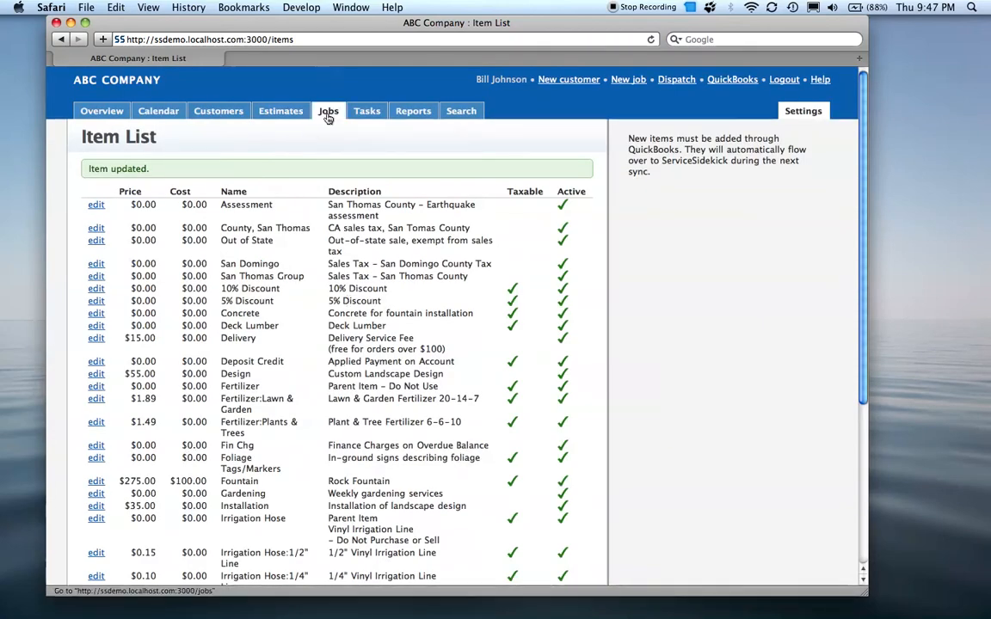
# Open the "Installation of landscape design" job for Jim's Family Store and check its charges total and profit.
pyautogui.click(330, 118)
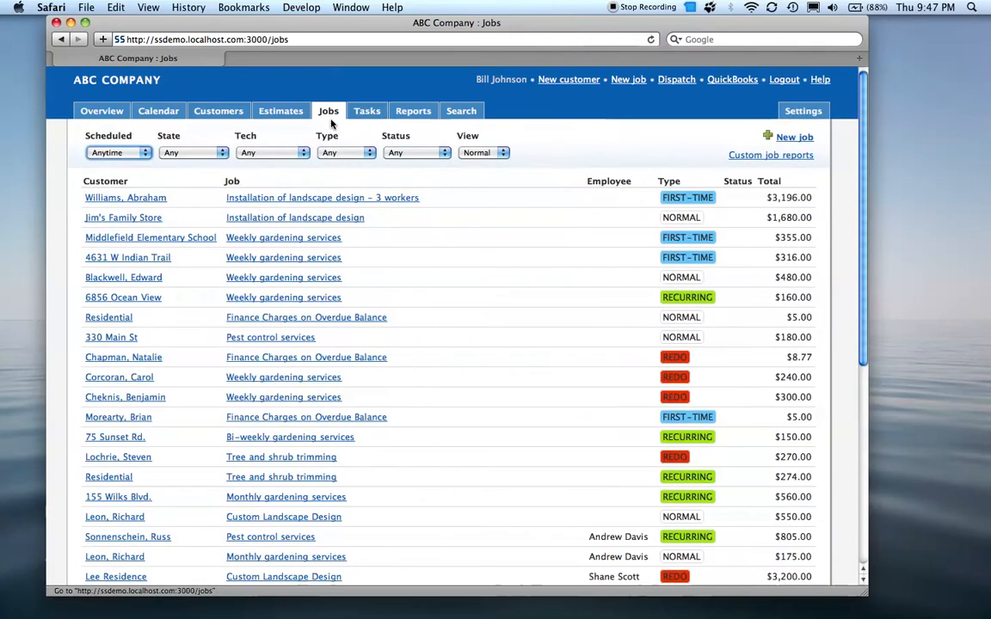
pyautogui.click(316, 219)
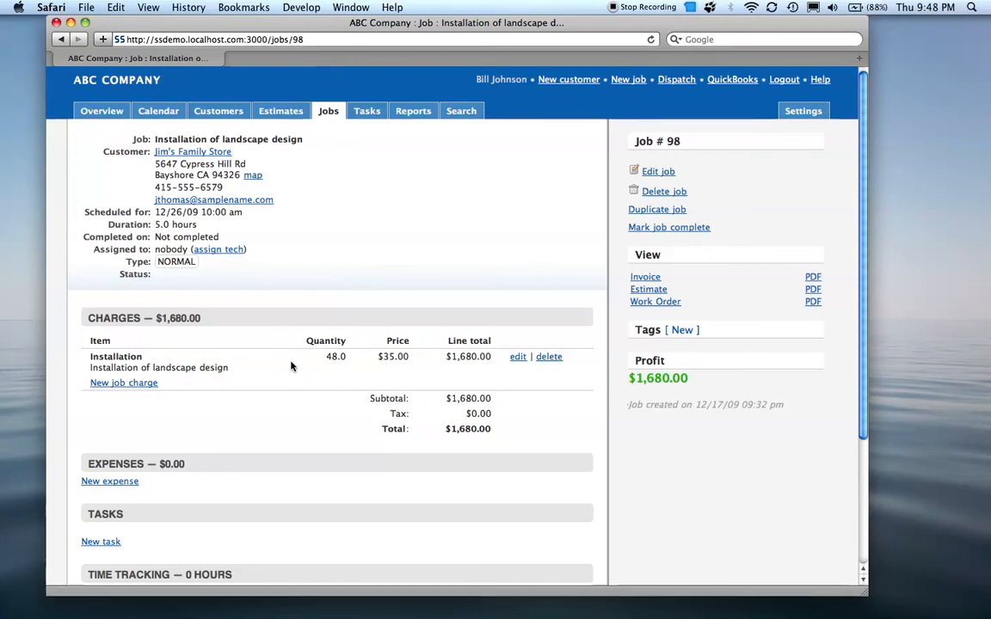
pyautogui.moveTo(203, 318); pyautogui.dragTo(151, 320)
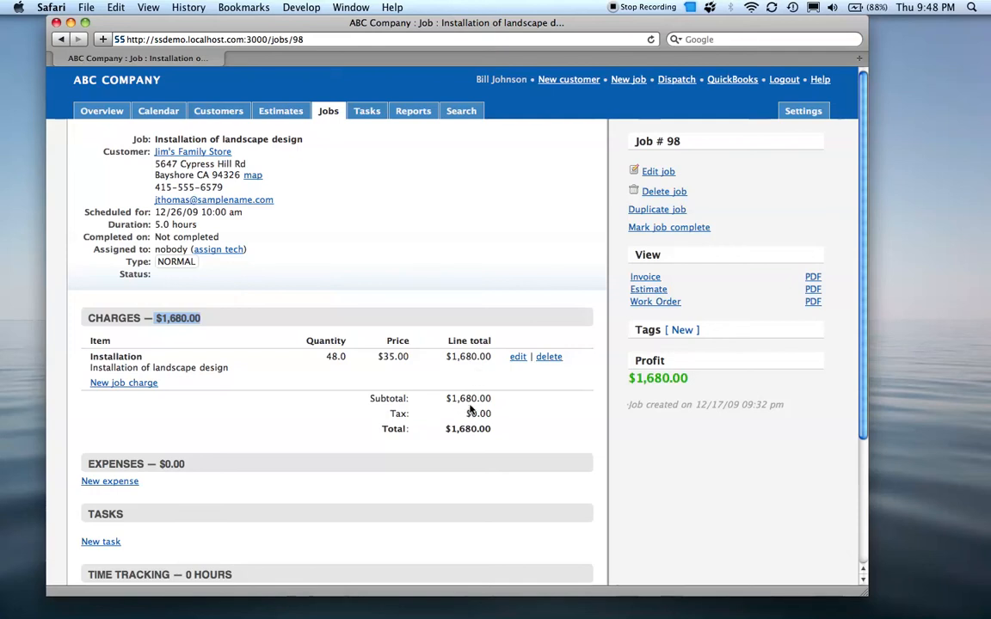
pyautogui.moveTo(636, 377); pyautogui.dragTo(700, 377)
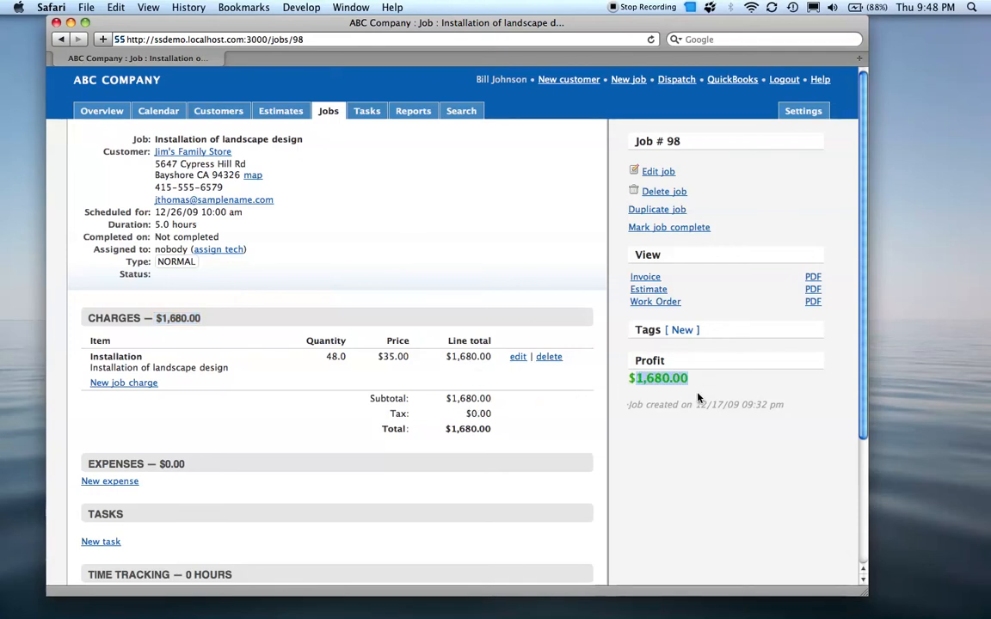
pyautogui.click(698, 398)
# Add an expense to the job for the Fountain item, with quantity 1 and cost 100.00.
pyautogui.scroll(-2, 176, 419)
pyautogui.click(112, 454)
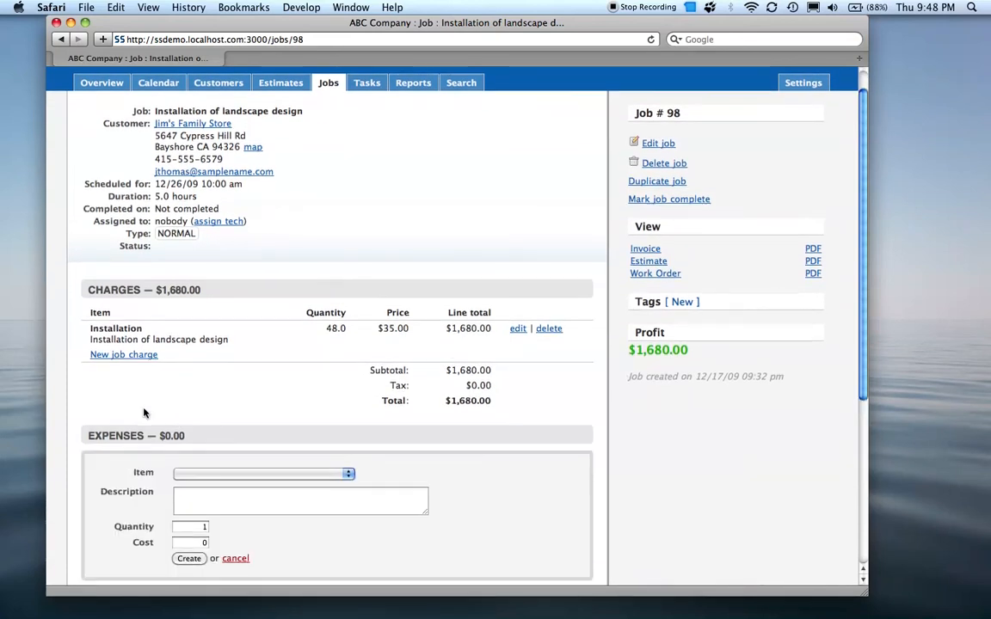
pyautogui.scroll(-4, 144, 413)
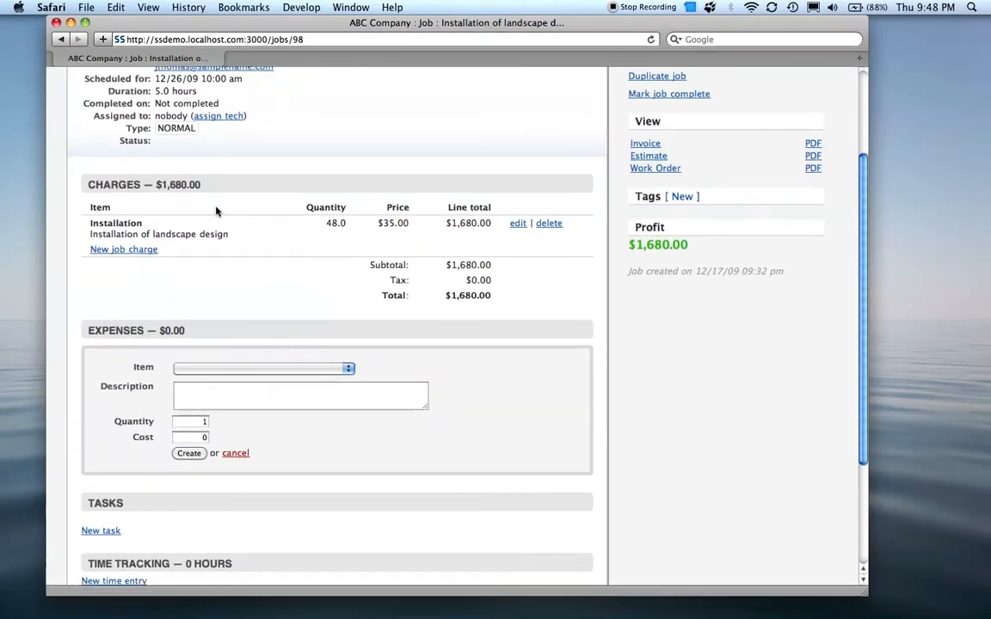
pyautogui.click(302, 371)
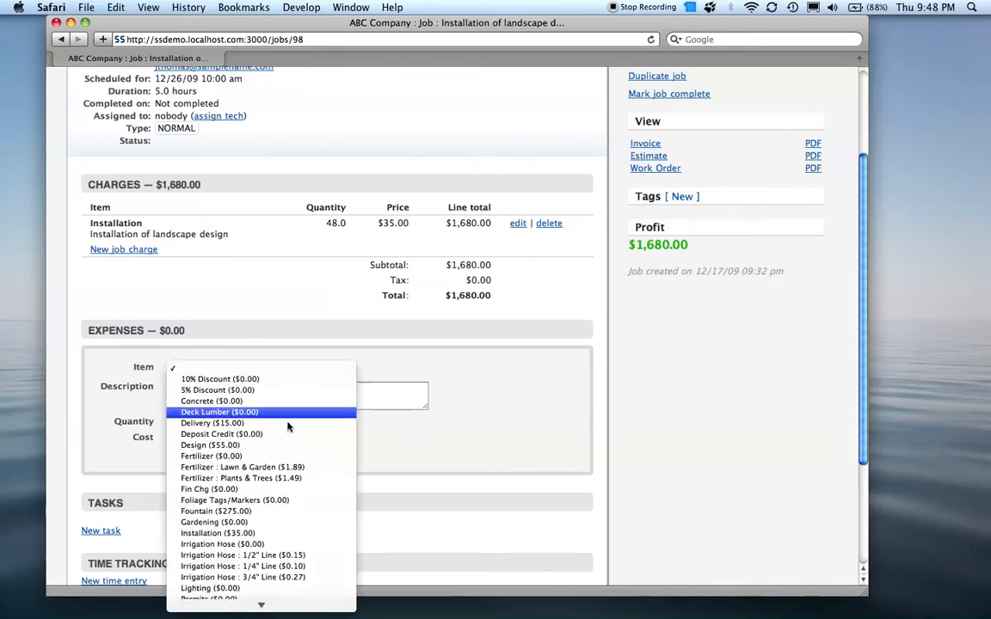
pyautogui.scroll(-4, 289, 427)
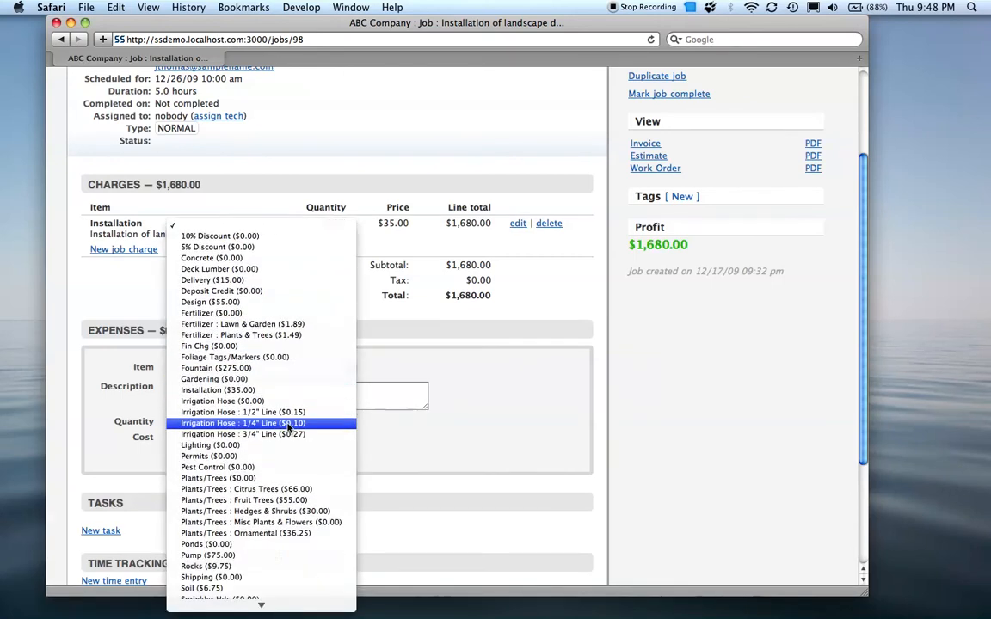
pyautogui.click(282, 368)
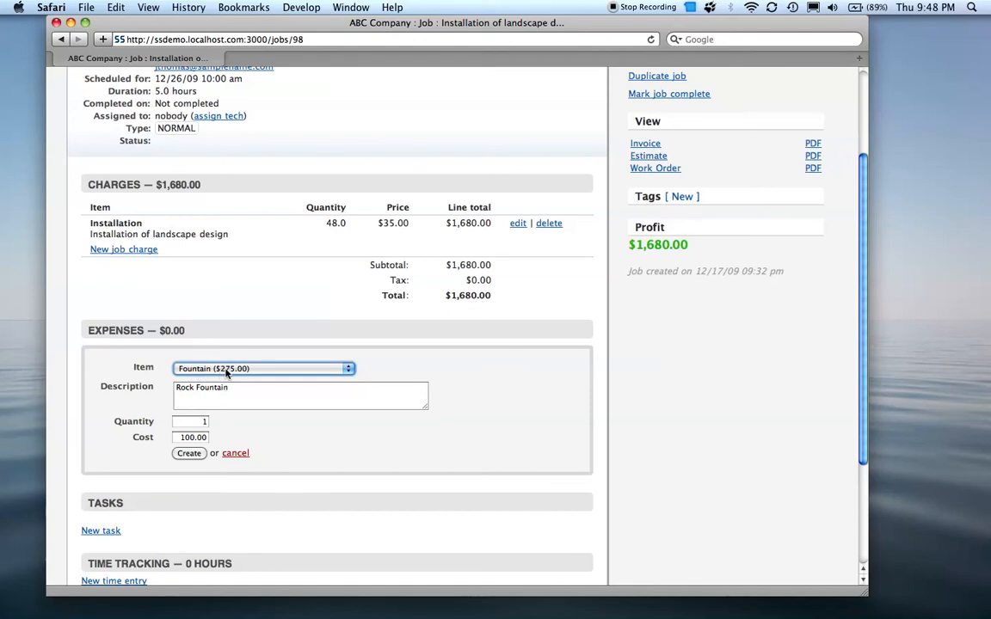
pyautogui.press('Tab')
pyautogui.press('Tab')
pyautogui.press('Tab')
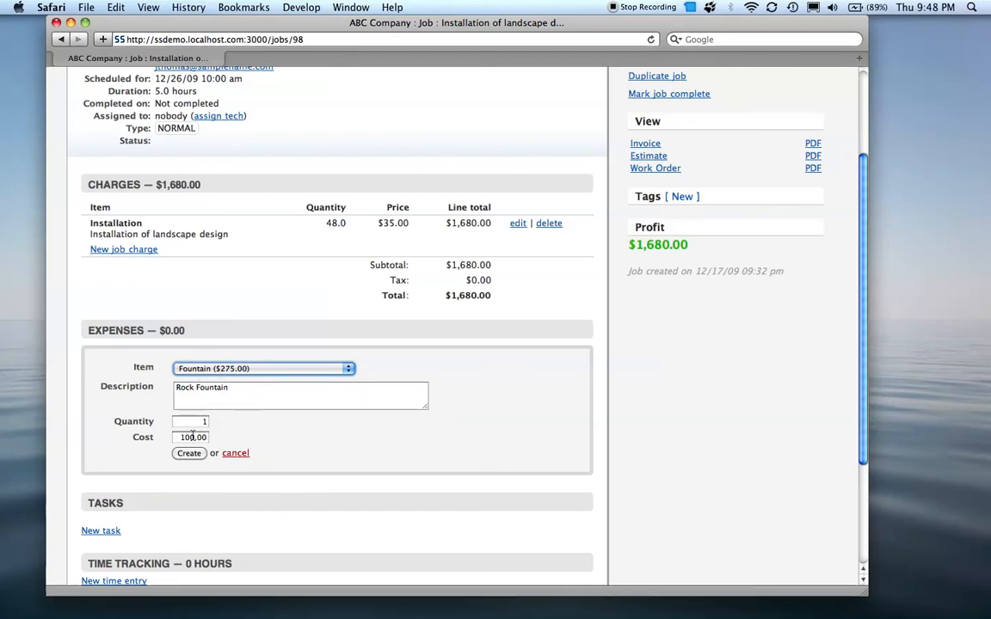
pyautogui.click(194, 422)
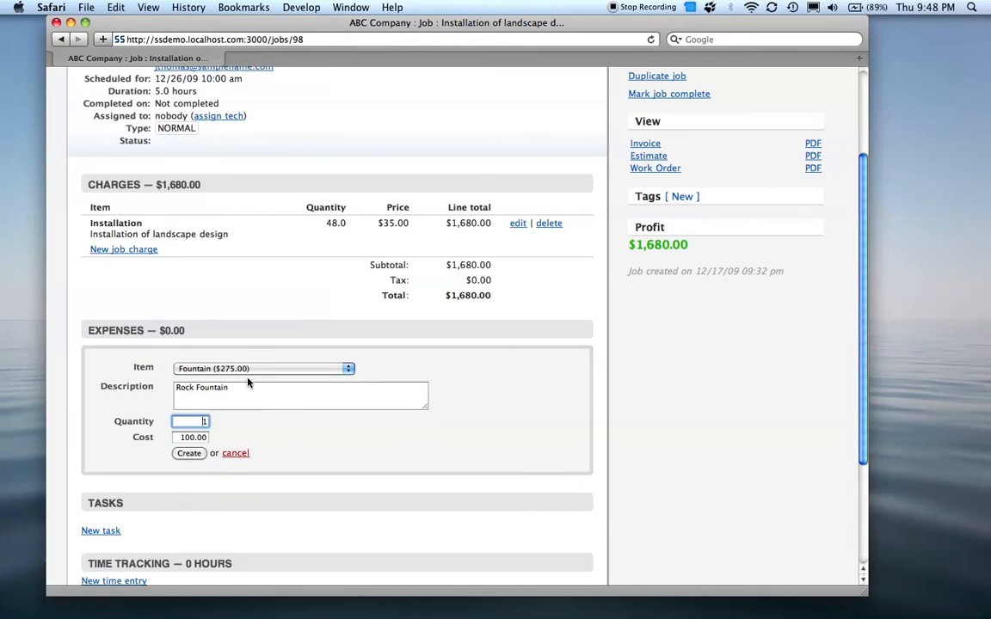
pyautogui.click(190, 456)
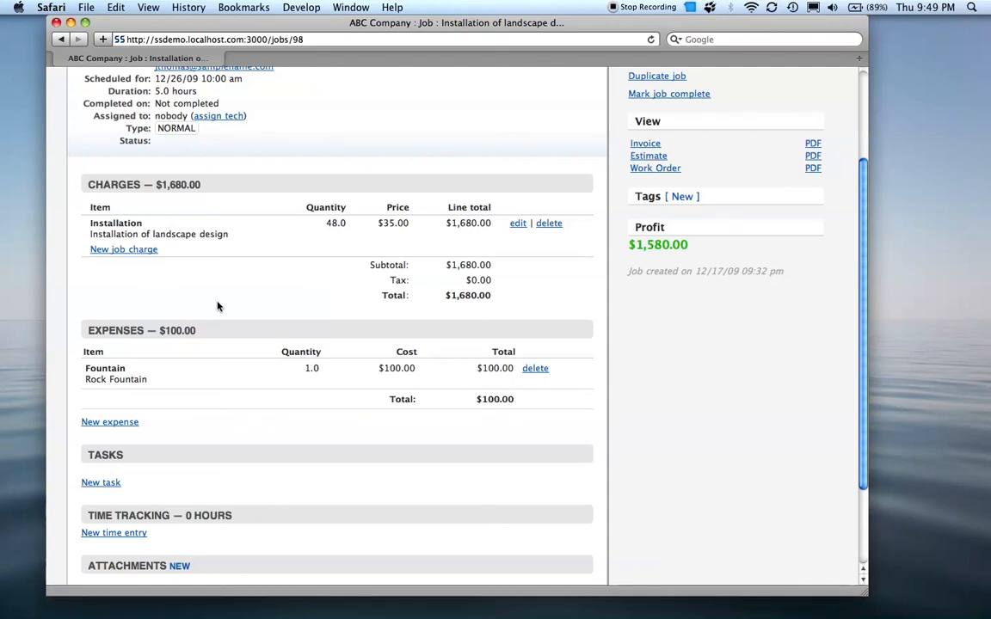
pyautogui.scroll(-3, 217, 306)
pyautogui.scroll(-1, 218, 306)
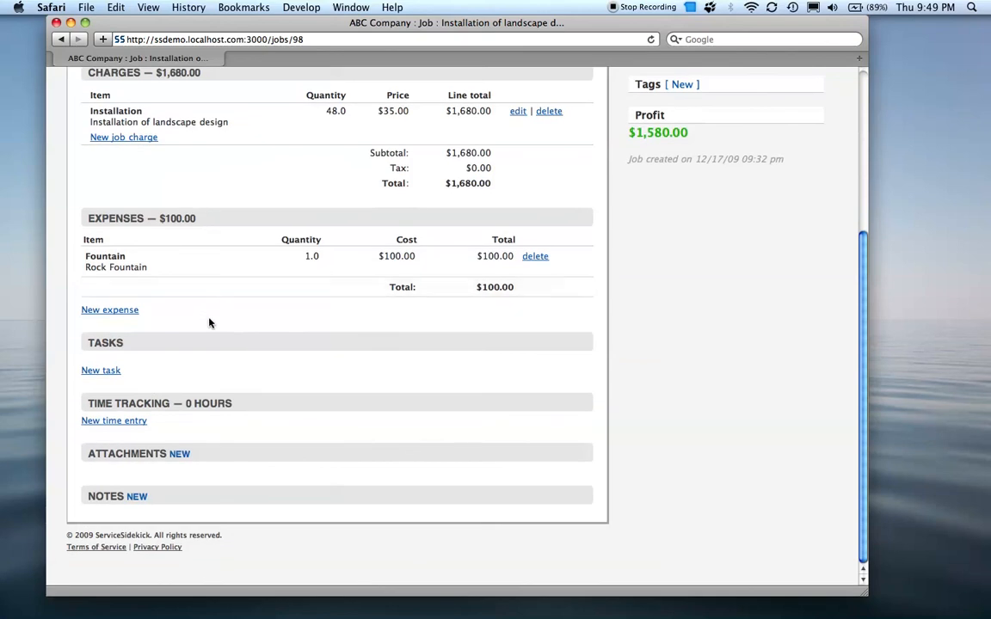
pyautogui.click(136, 421)
pyautogui.scroll(-2, 137, 425)
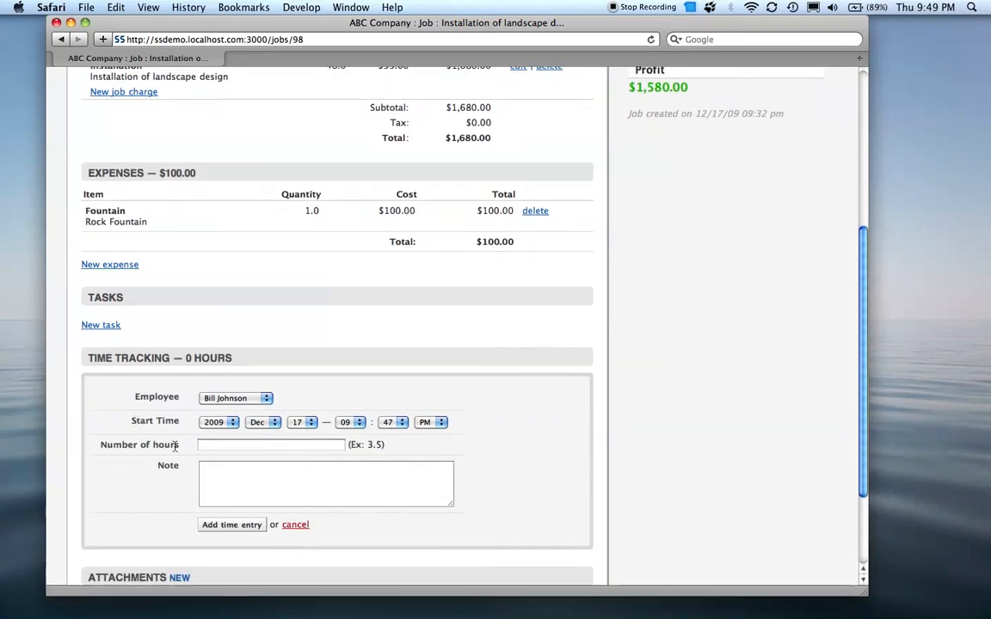
pyautogui.click(205, 445)
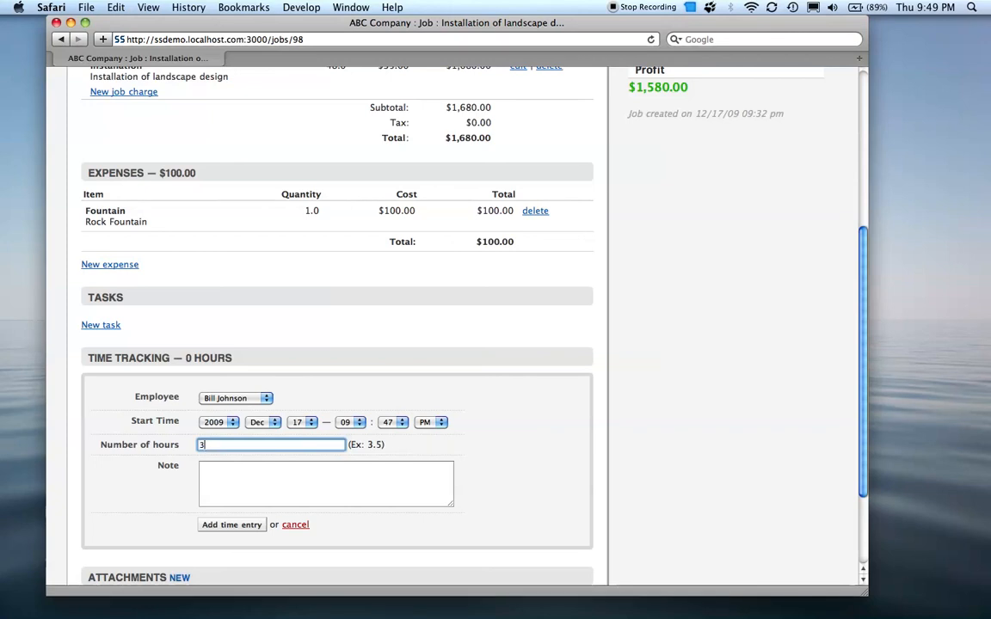
pyautogui.write('3')
pyautogui.scroll(3, 271, 208)
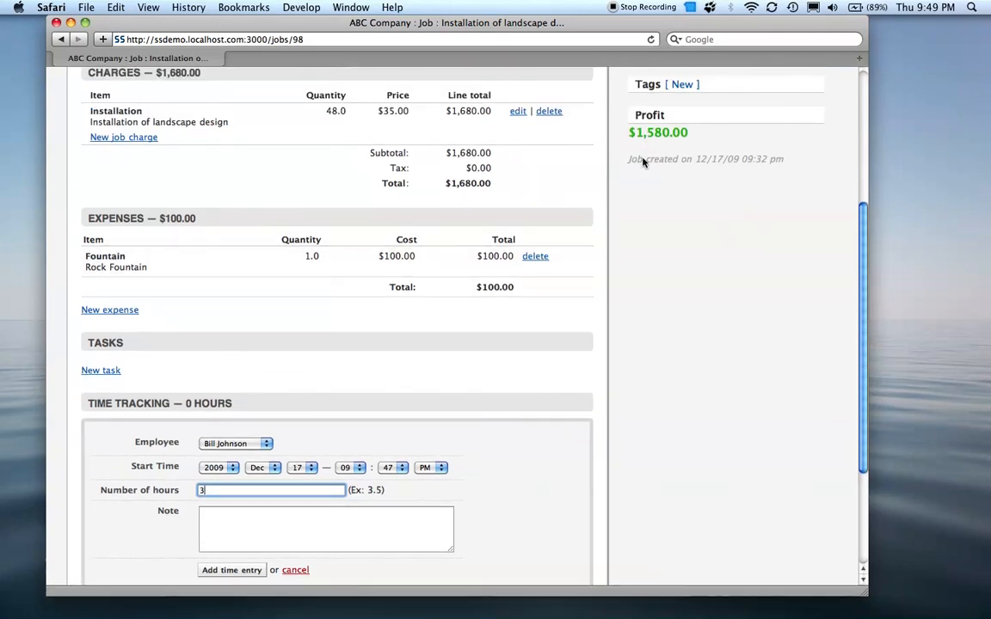
pyautogui.scroll(3, 590, 302)
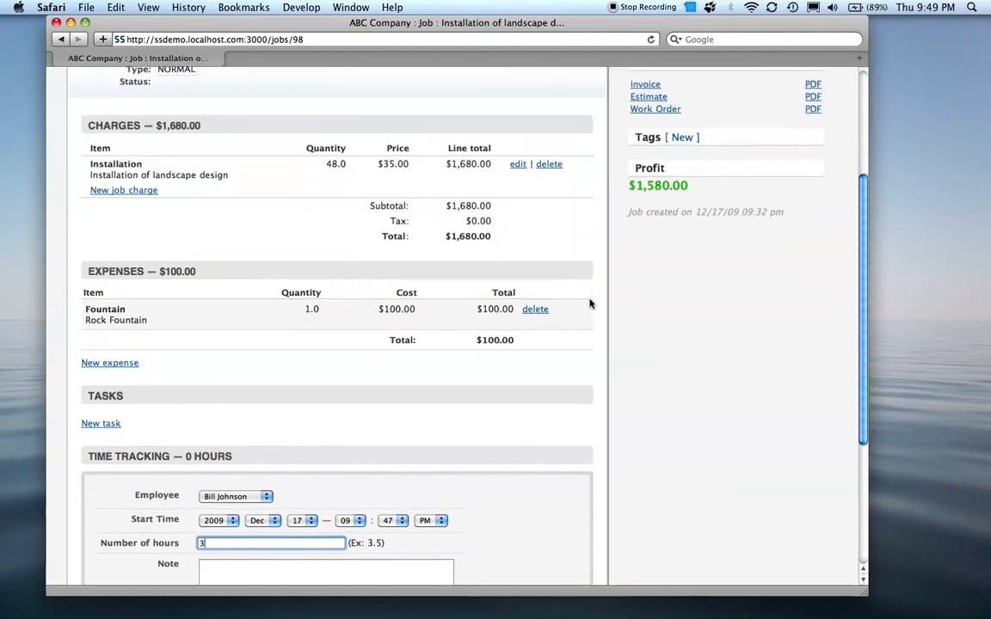
pyautogui.scroll(-8, 589, 303)
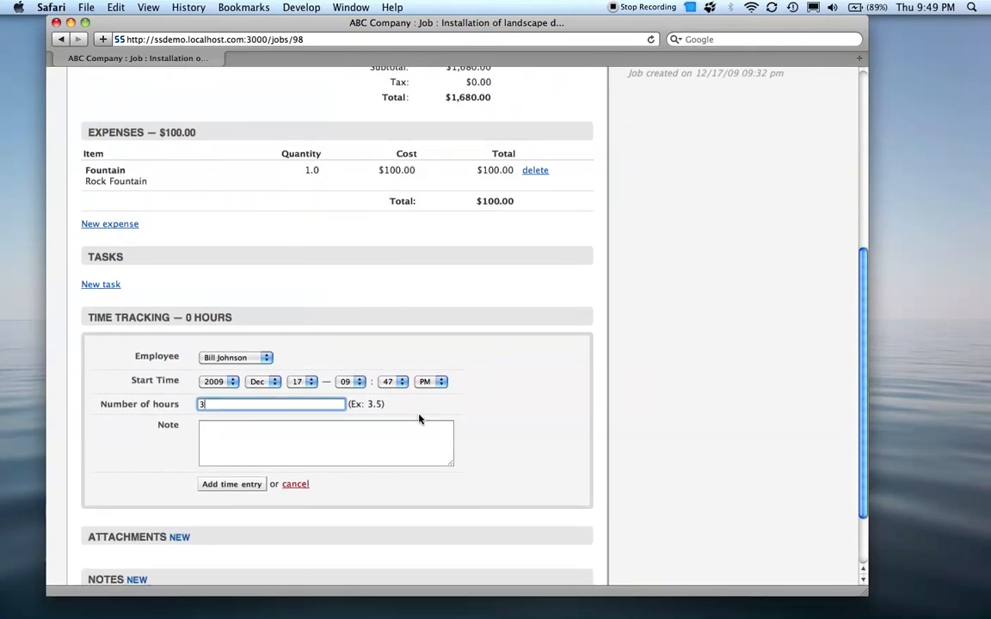
pyautogui.click(295, 483)
pyautogui.scroll(10, 298, 491)
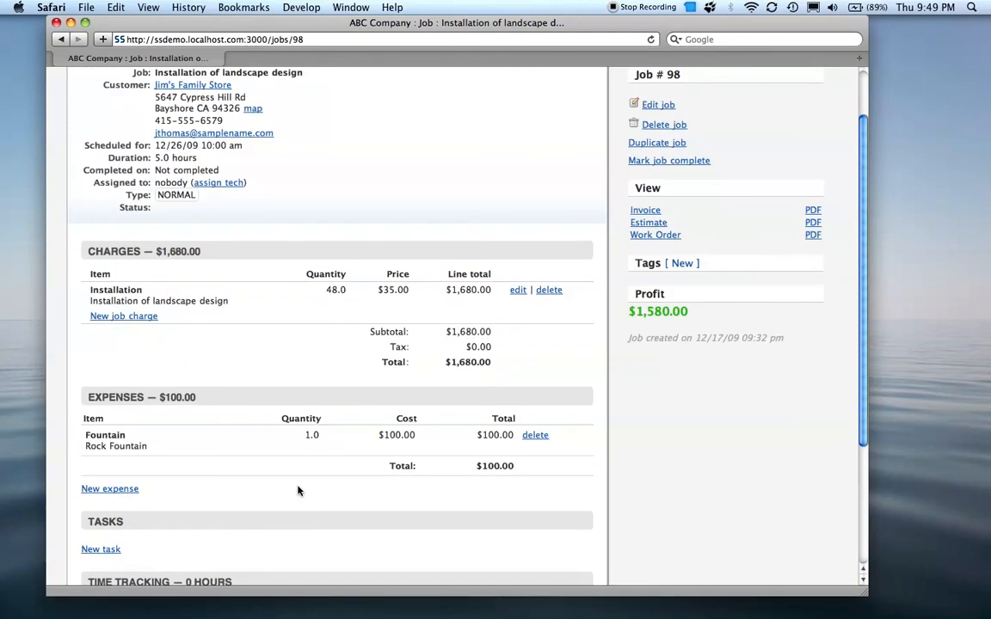
pyautogui.scroll(1, 299, 491)
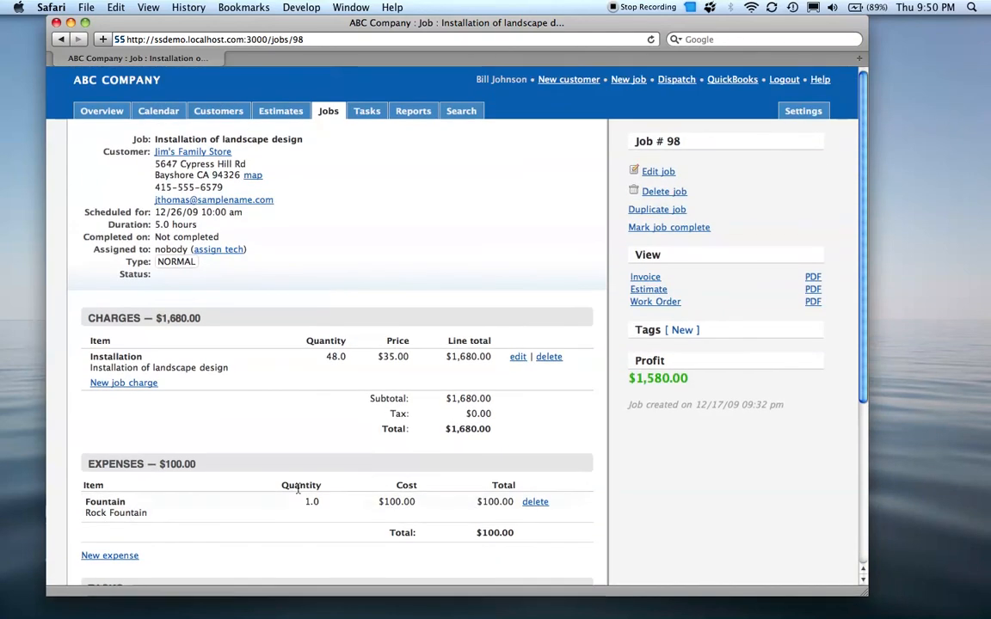